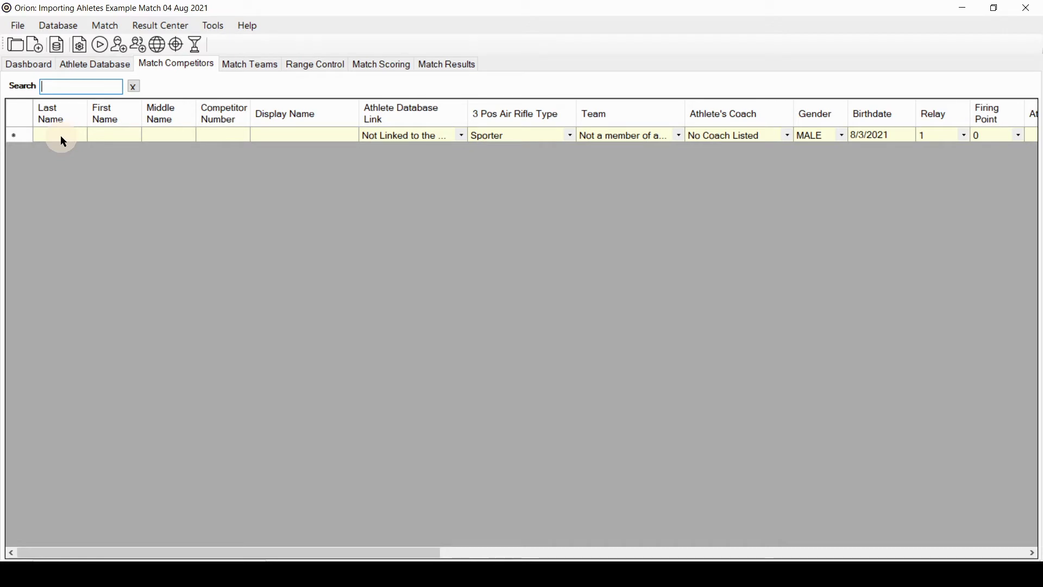
Add a new competitor to the match by entering the athlete's last name and first name in the empty row.
left_click(61, 138)
type("Smith")
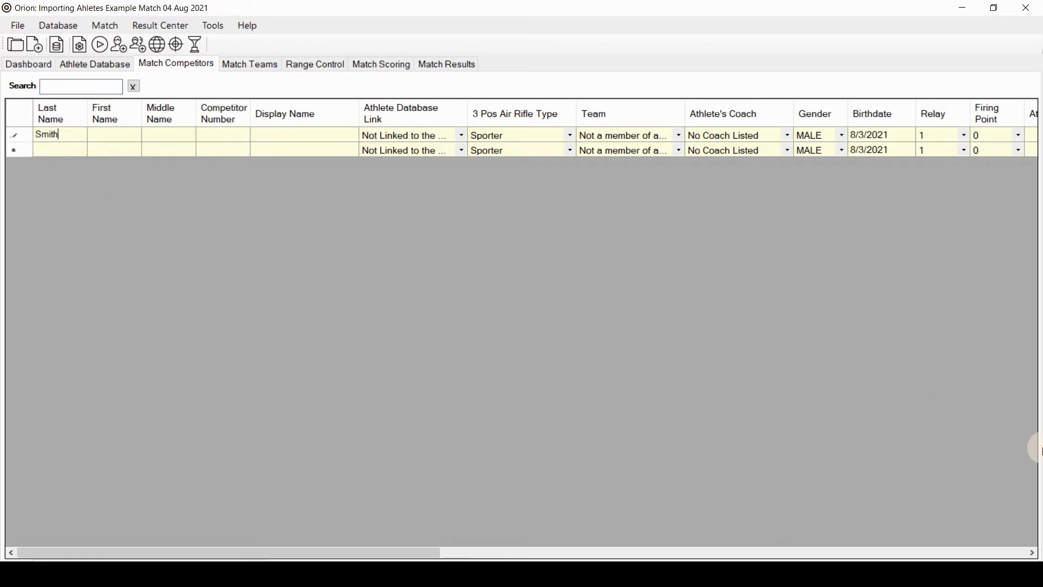
key("Escape")
key("Tab")
type("John")
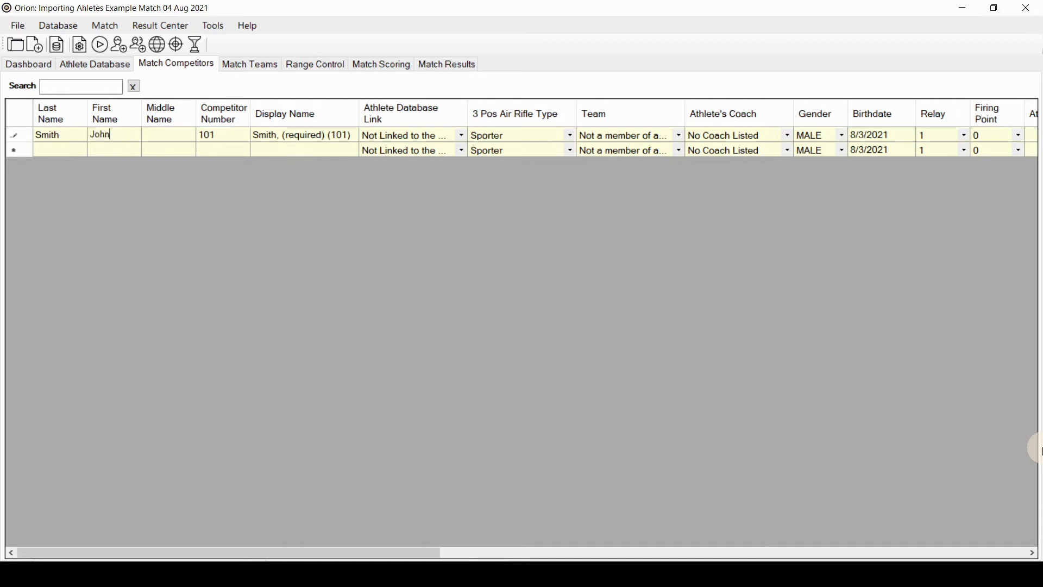
key("Tab")
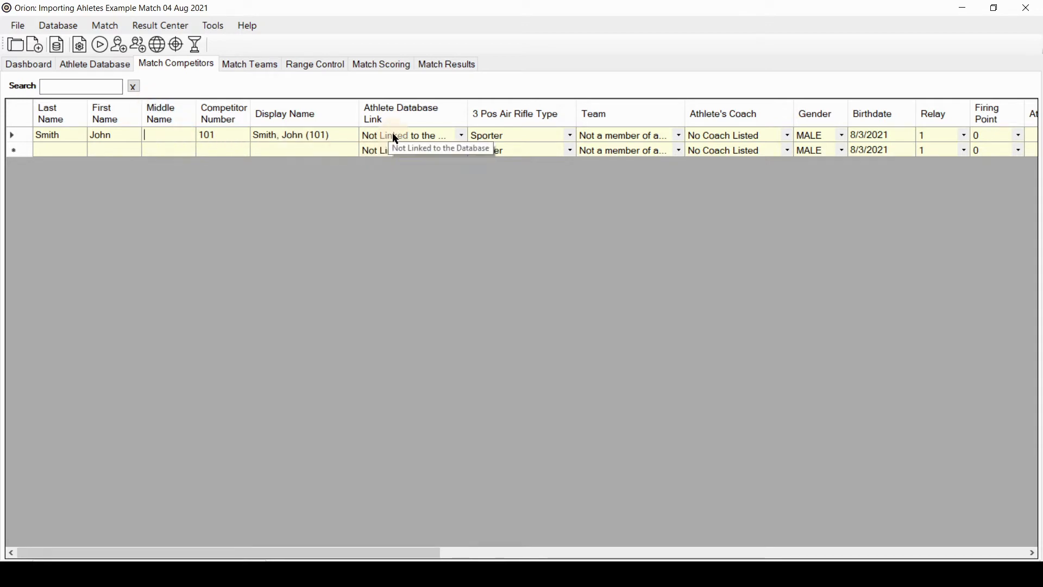
Examine the air rifle type choices and the remaining columns of the new competitor's row.
left_click(496, 137)
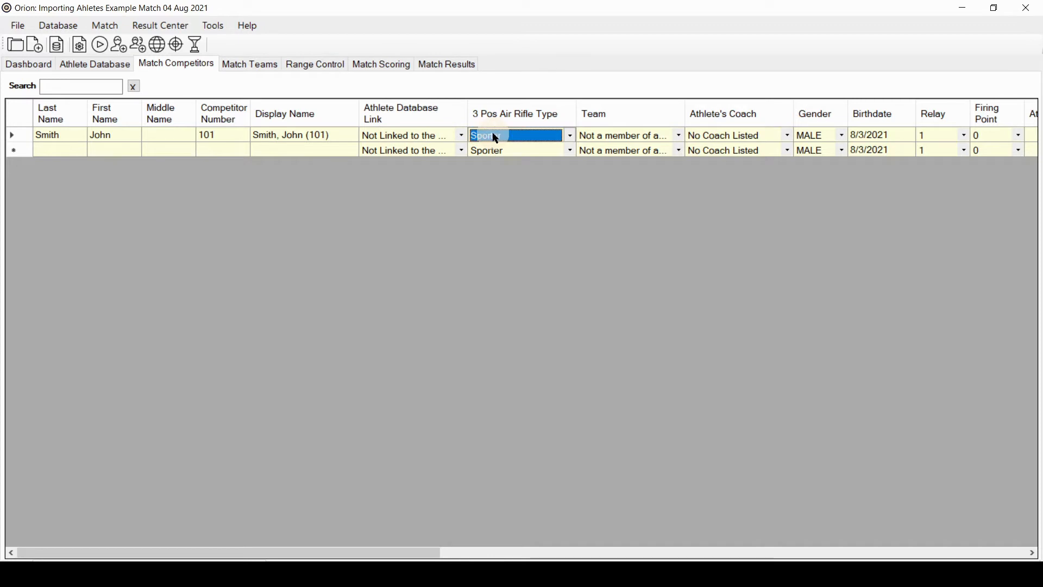
left_click(569, 133)
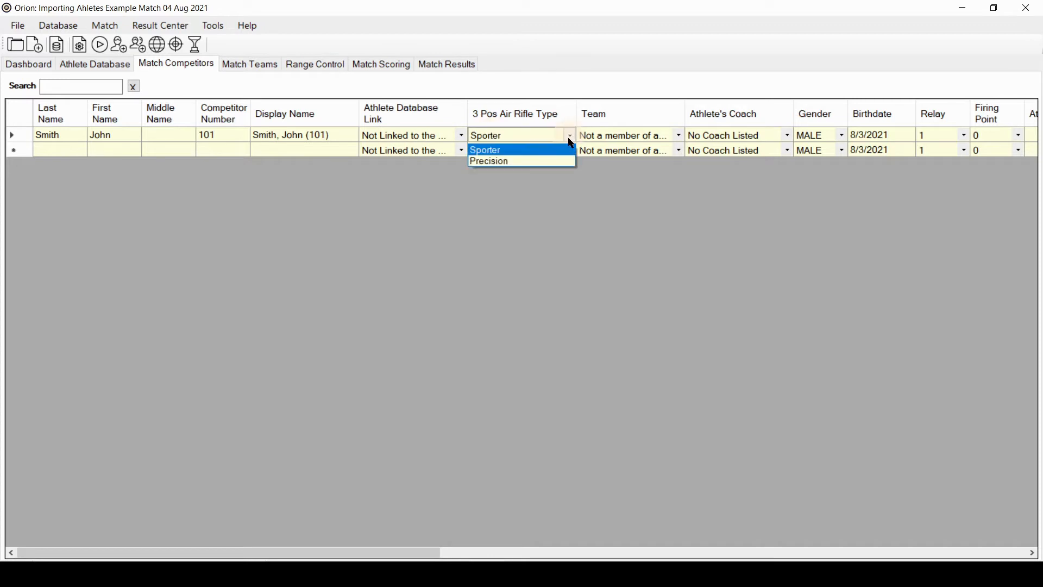
left_click(565, 225)
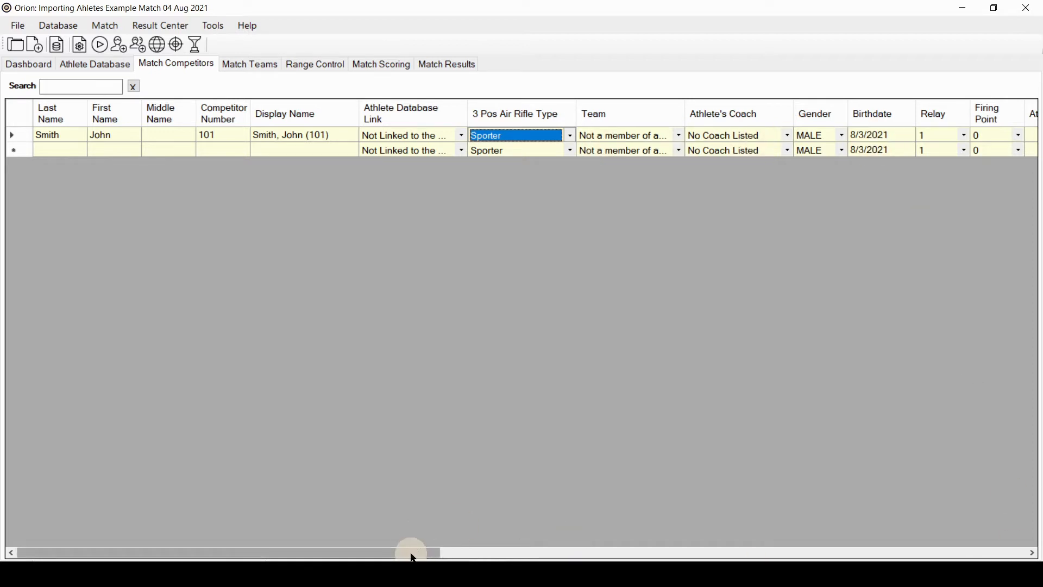
left_click_drag(413, 557, 734, 557)
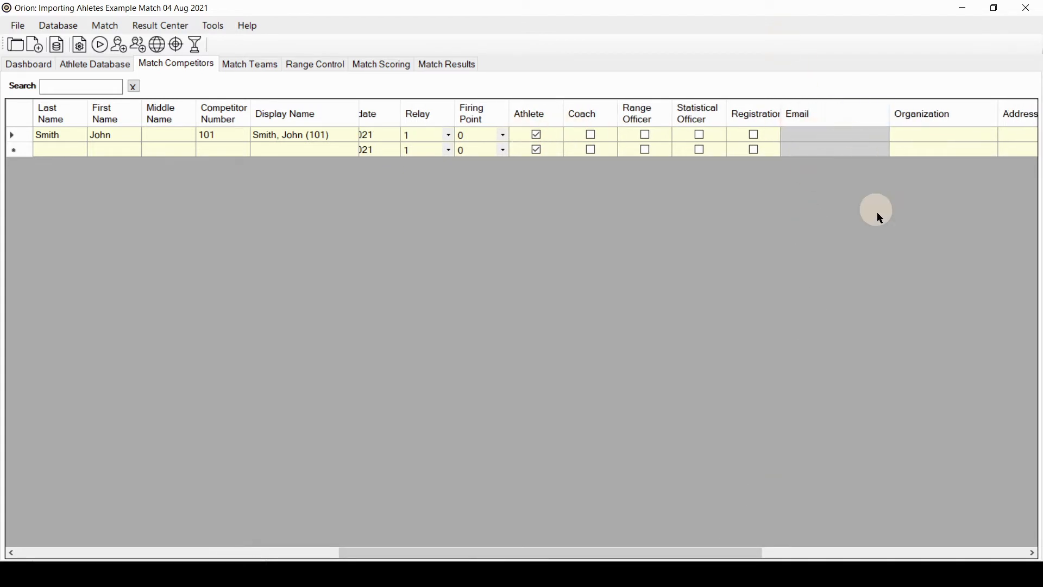
left_click_drag(709, 552, 253, 522)
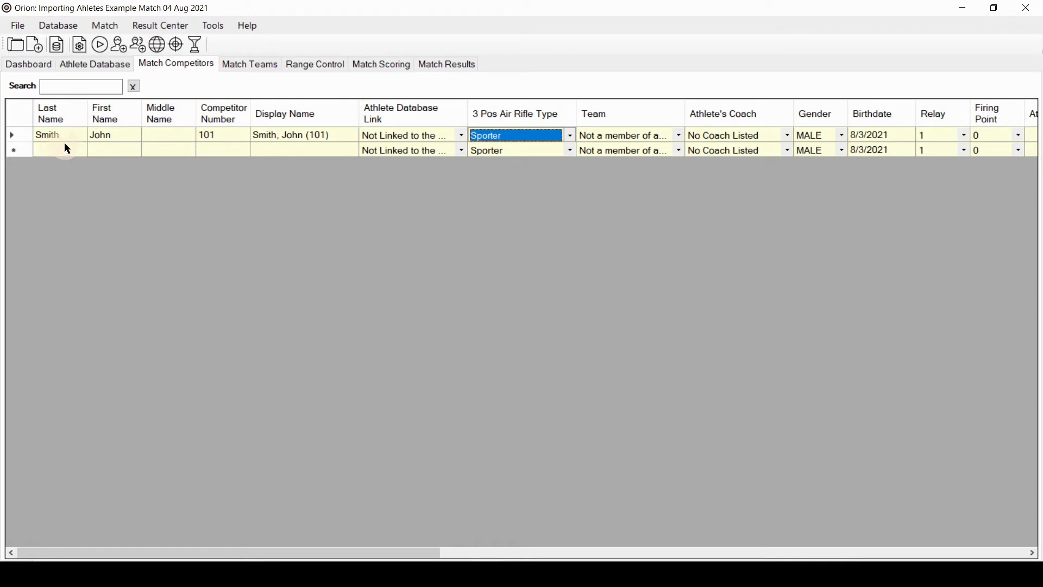
Add all four athletes in the athlete database to the match as members of OG Presidents, and check the match's competitor list.
left_click(90, 67)
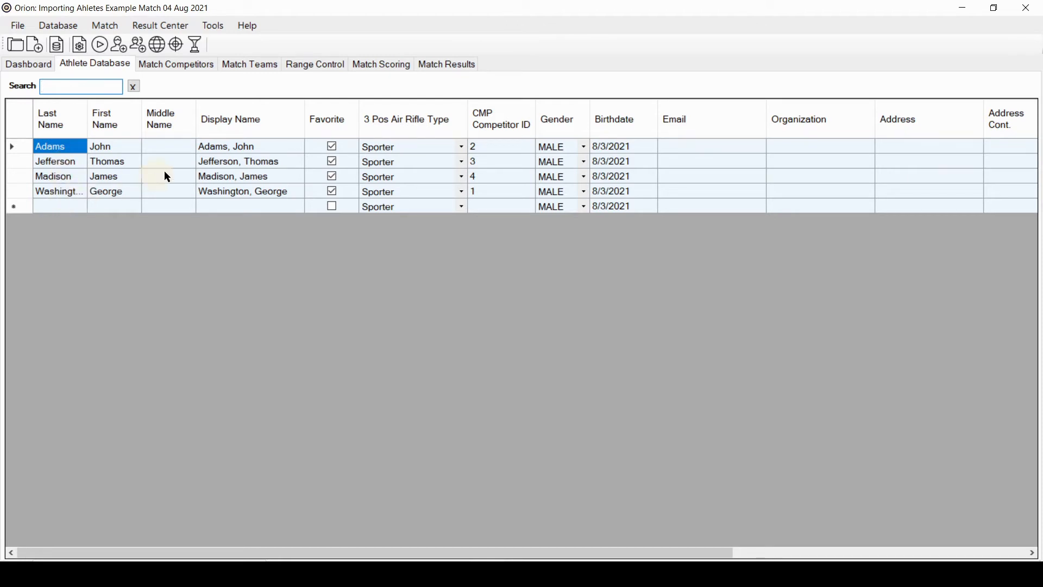
left_click(333, 145)
left_click_drag(23, 147, 25, 196)
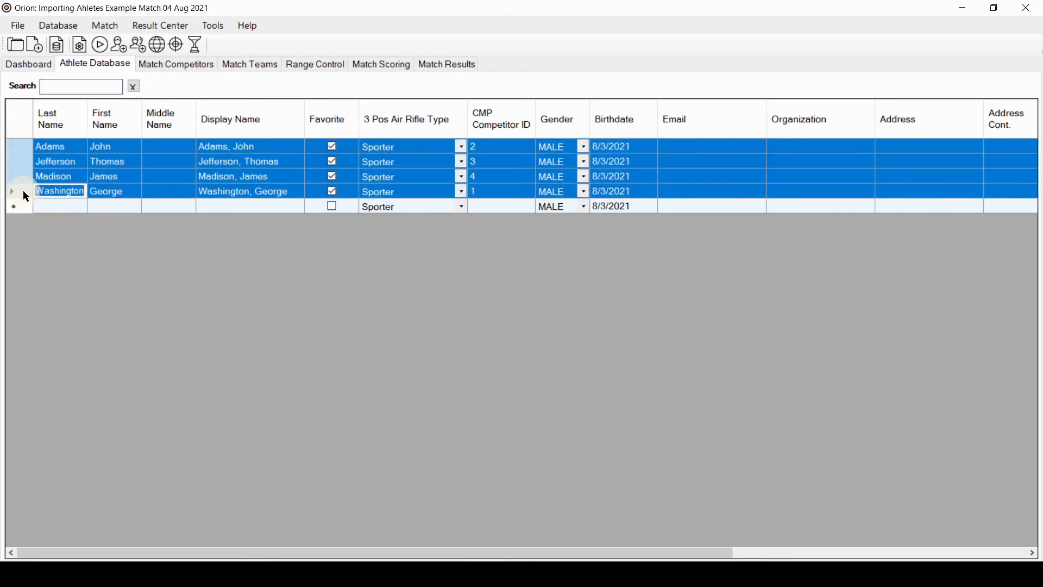
right_click(24, 147)
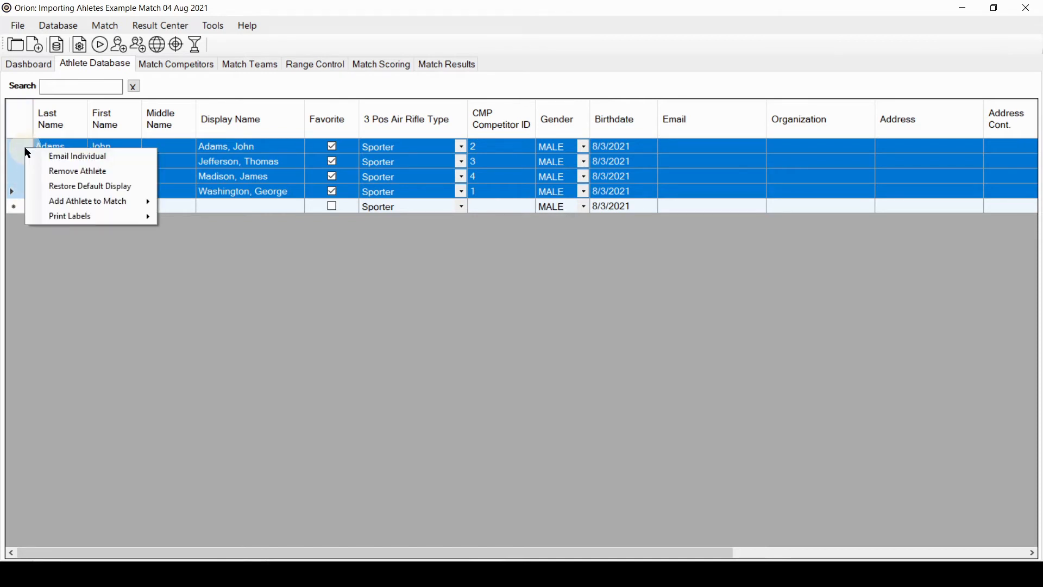
mouse_move(69, 207)
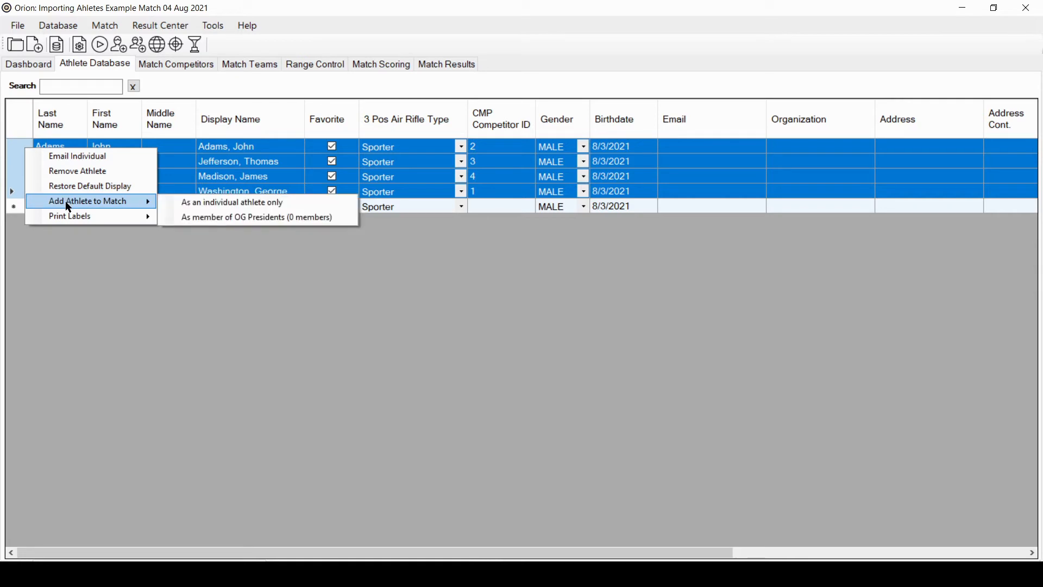
left_click(201, 217)
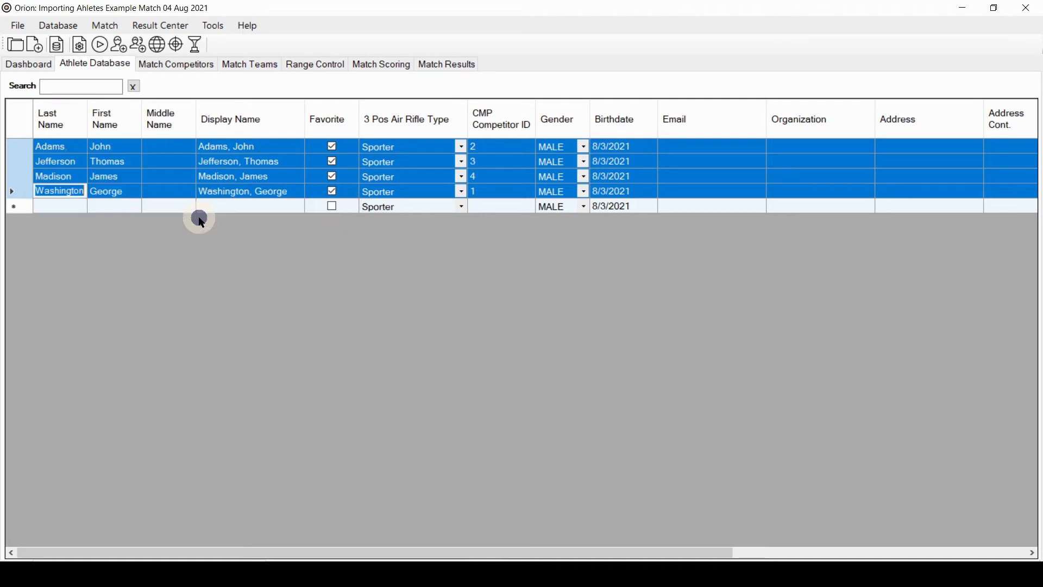
left_click(183, 66)
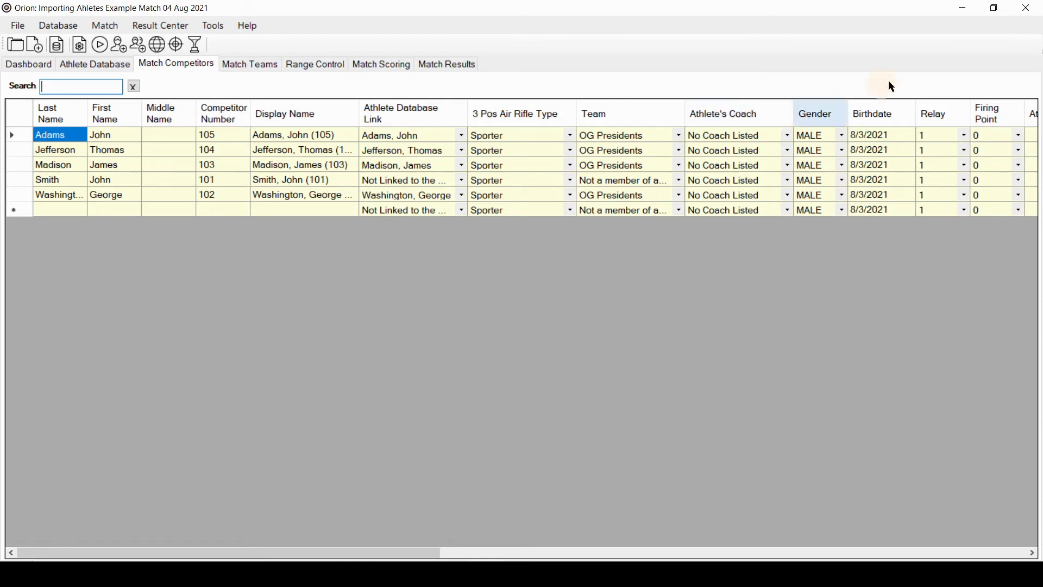
Restart the Orion Scoring System and create a local match named "Favorites Match 03 Aug 2021" with the default rulebook and course of fire.
left_click(1027, 9)
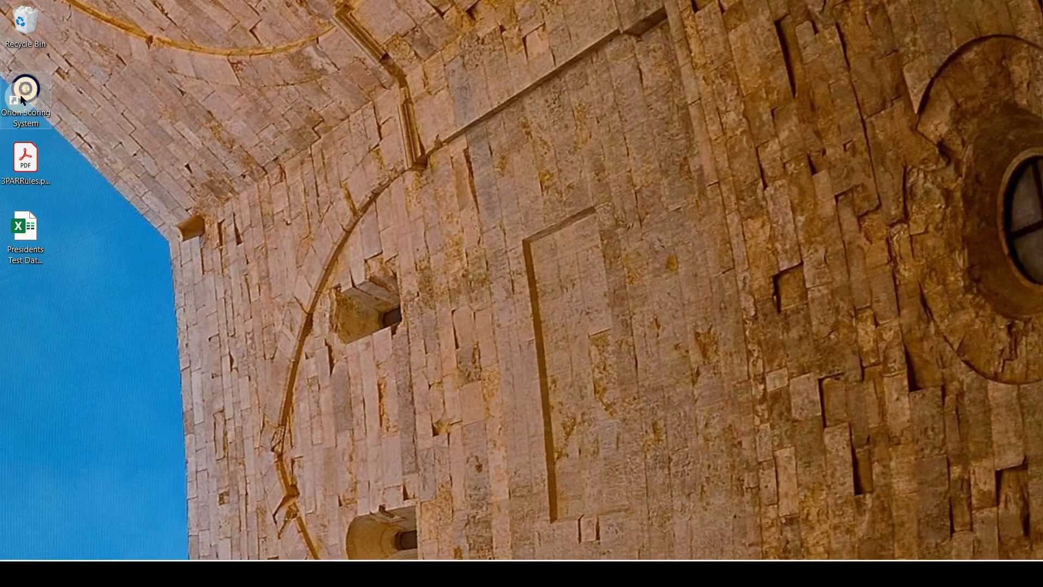
double_click(22, 99)
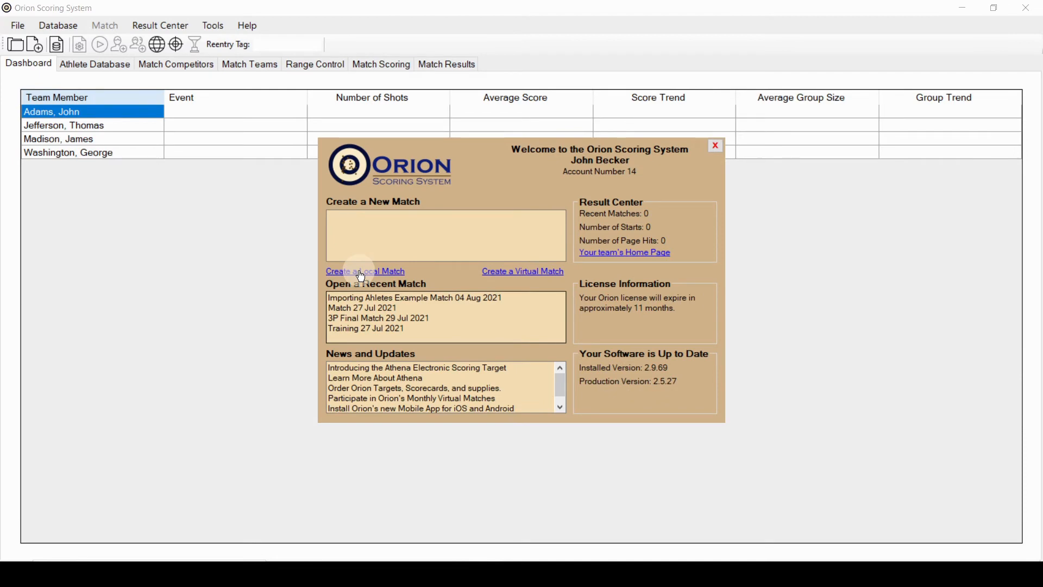
left_click(361, 272)
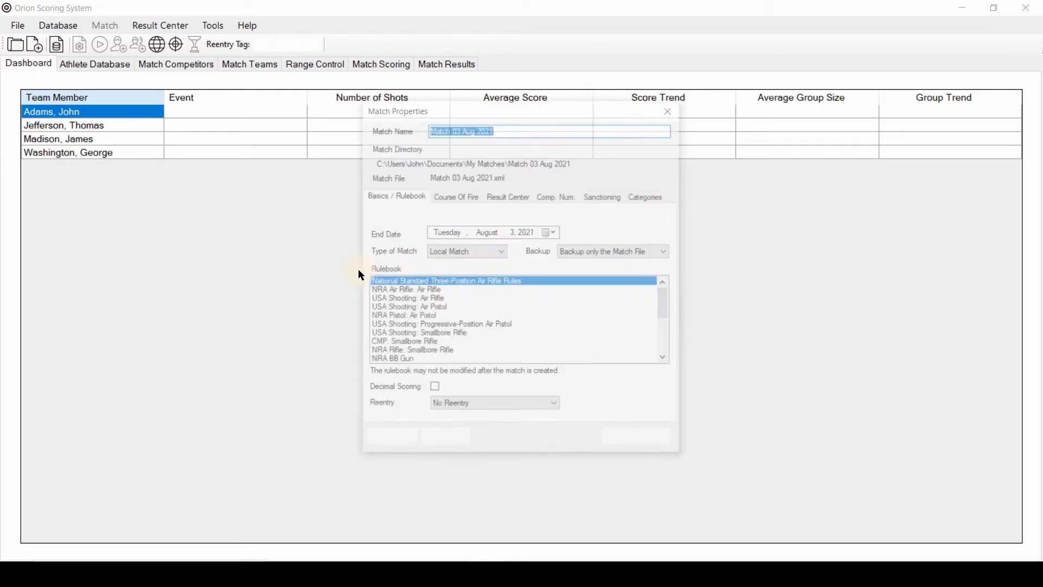
left_click(431, 133)
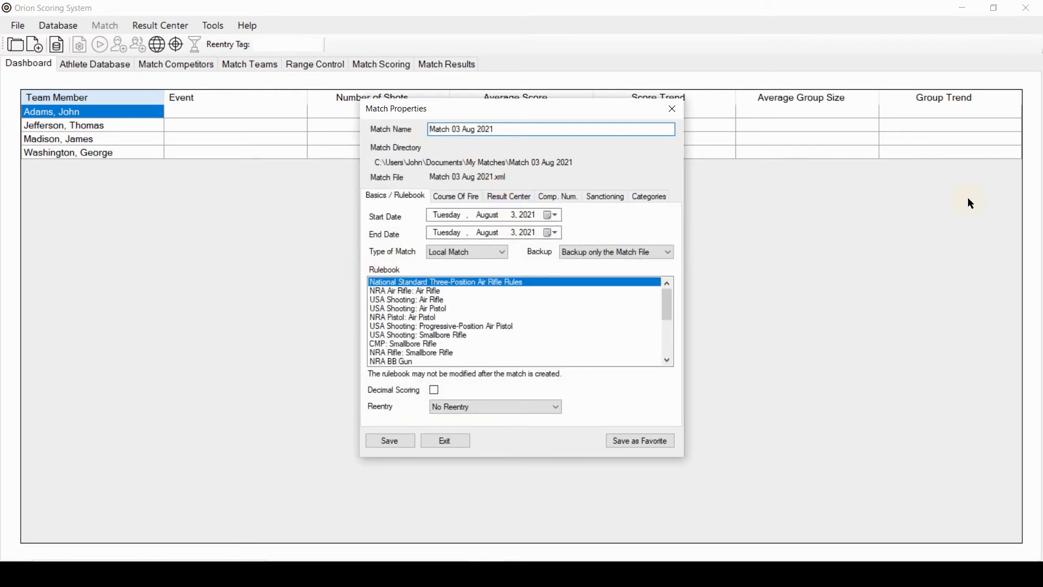
type("Favorites")
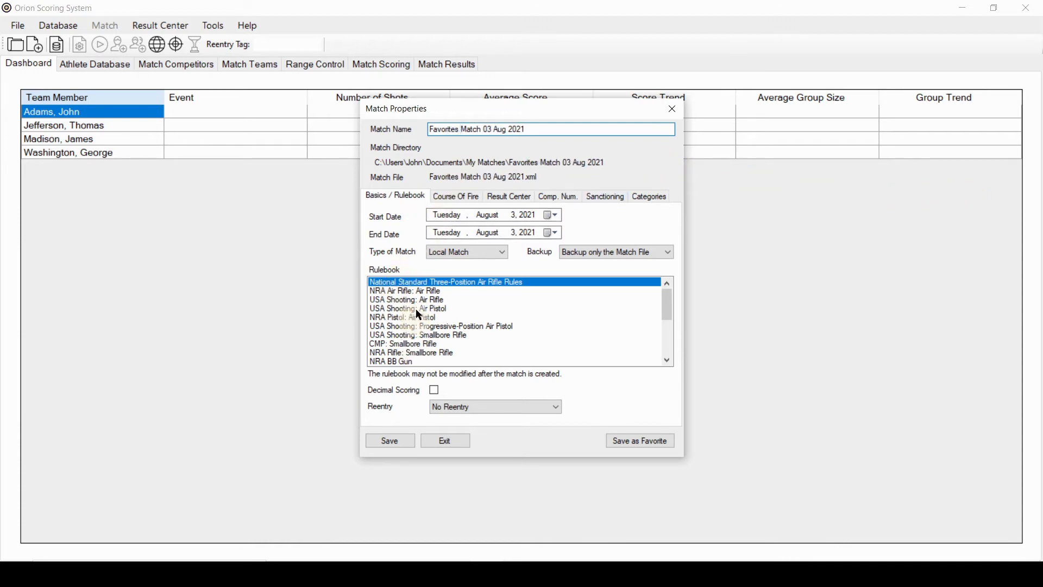
left_click(401, 442)
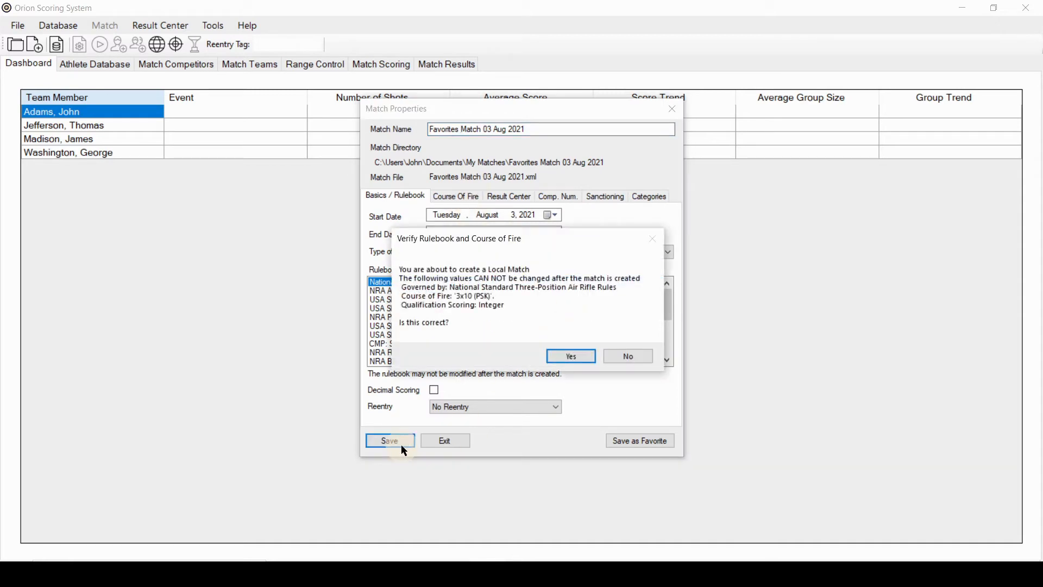
left_click(570, 356)
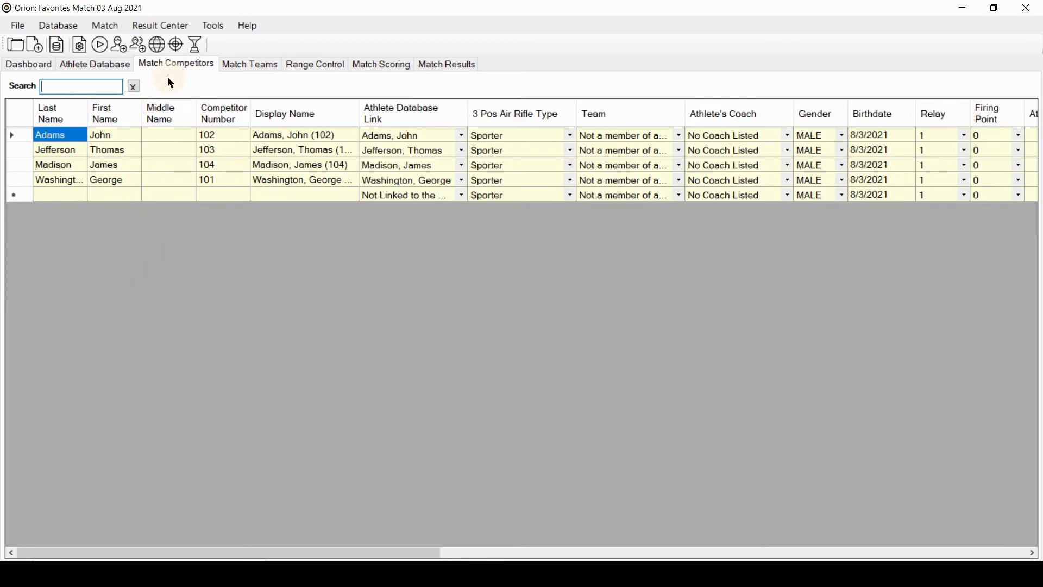
Start importing participants into the match from the desktop file "Presidents Test Data (1).xlsx".
left_click(112, 27)
mouse_move(112, 126)
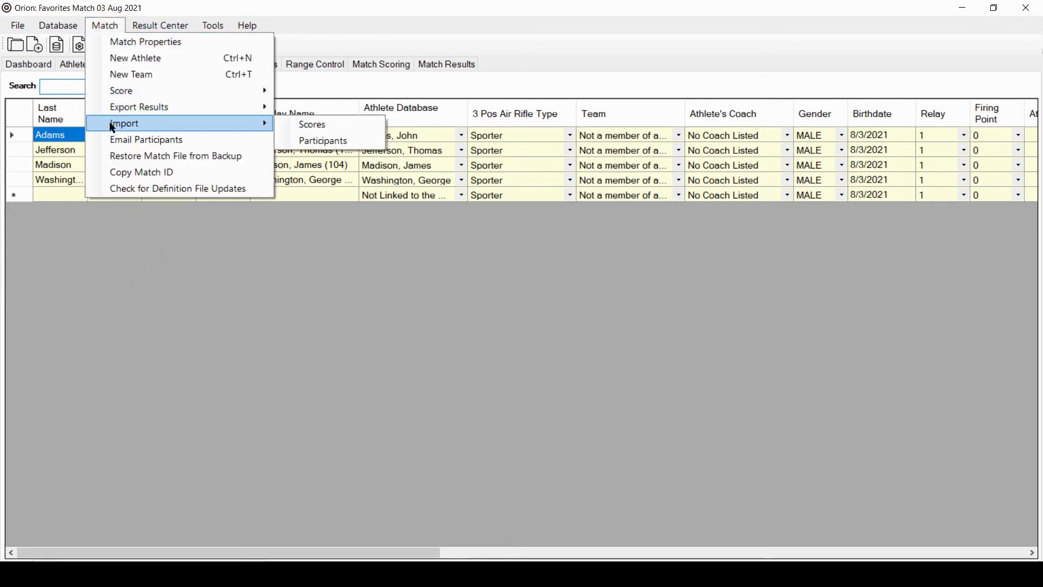
left_click(324, 142)
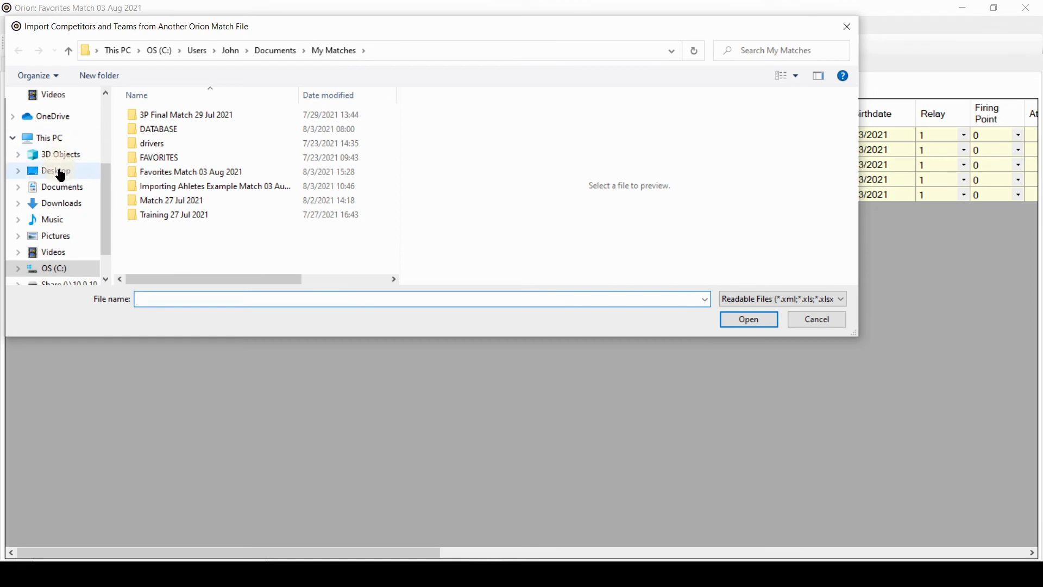
left_click(60, 172)
left_click(276, 173)
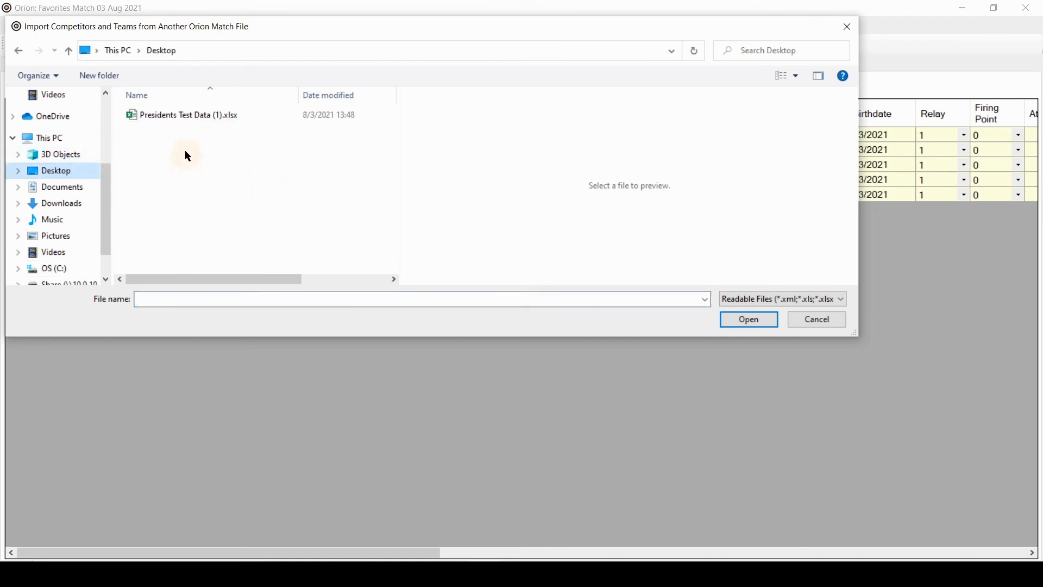
left_click(170, 118)
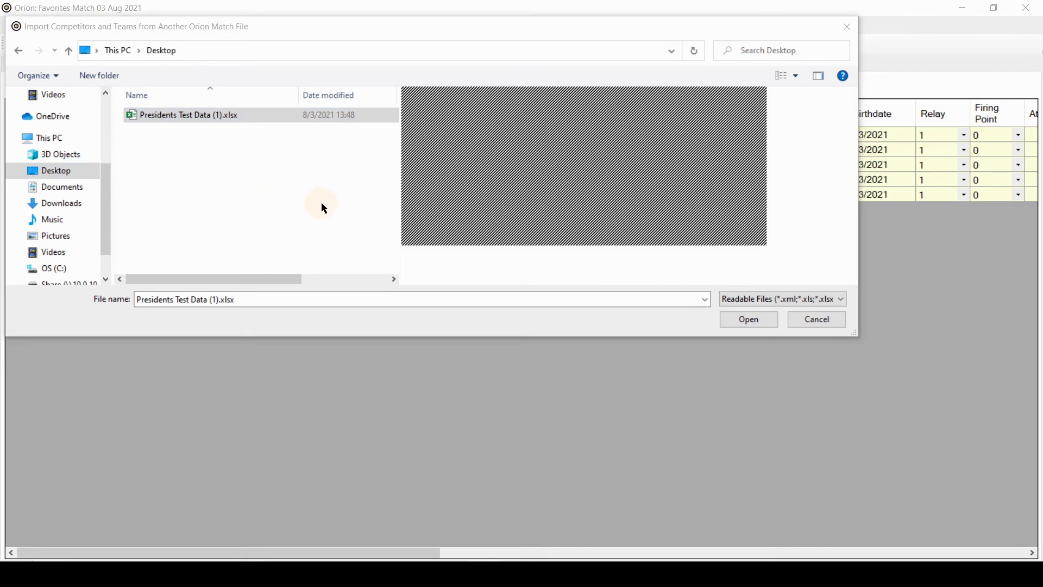
left_click(410, 313)
double_click(154, 115)
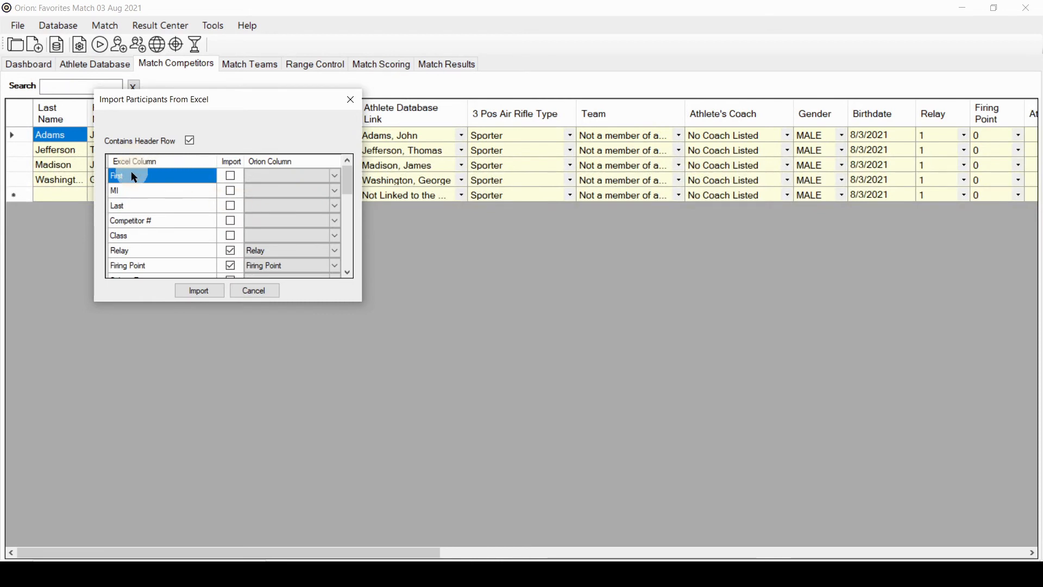
Include the Excel column First in the import and map it to First Name.
left_click(296, 190)
left_click(230, 175)
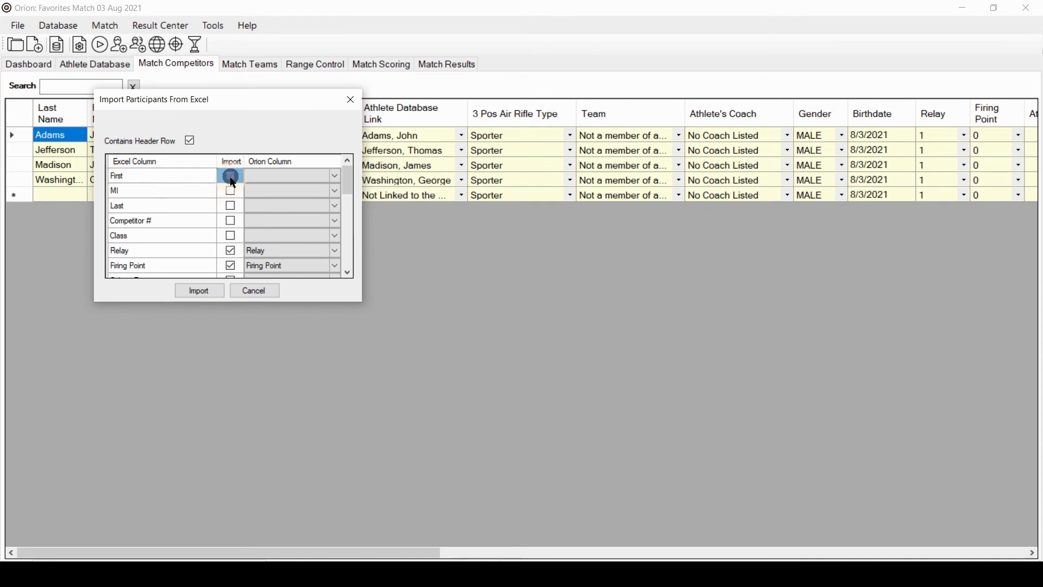
left_click(334, 174)
left_click(334, 172)
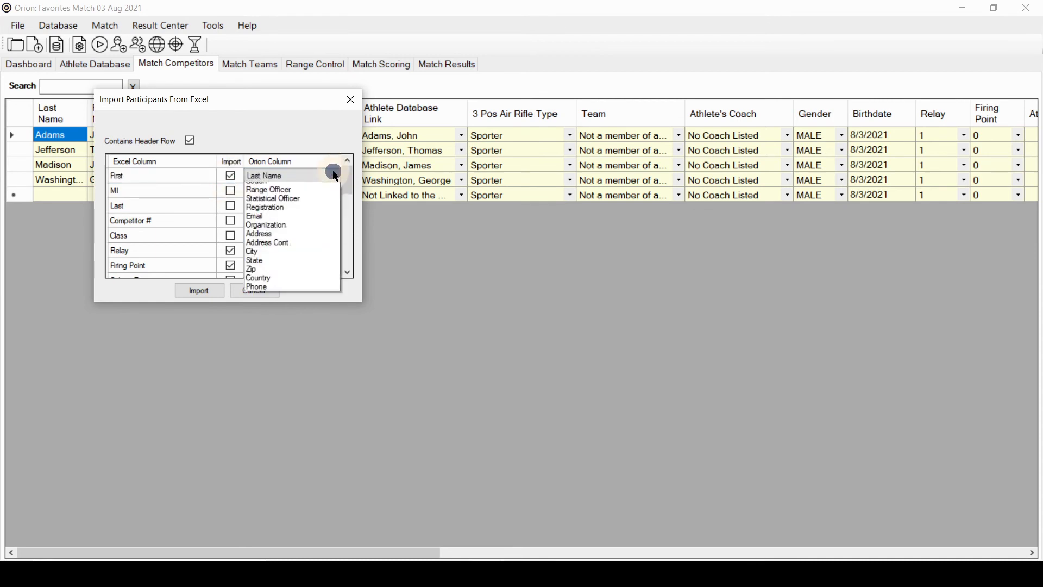
left_click(275, 188)
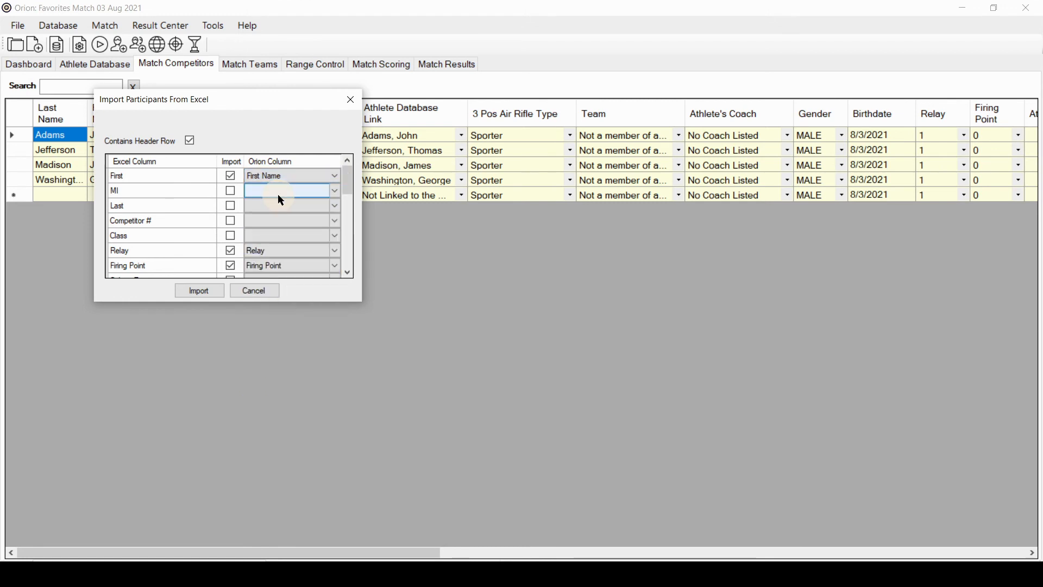
Include the Excel column MI in the import and map it to Middle Name.
left_click(231, 192)
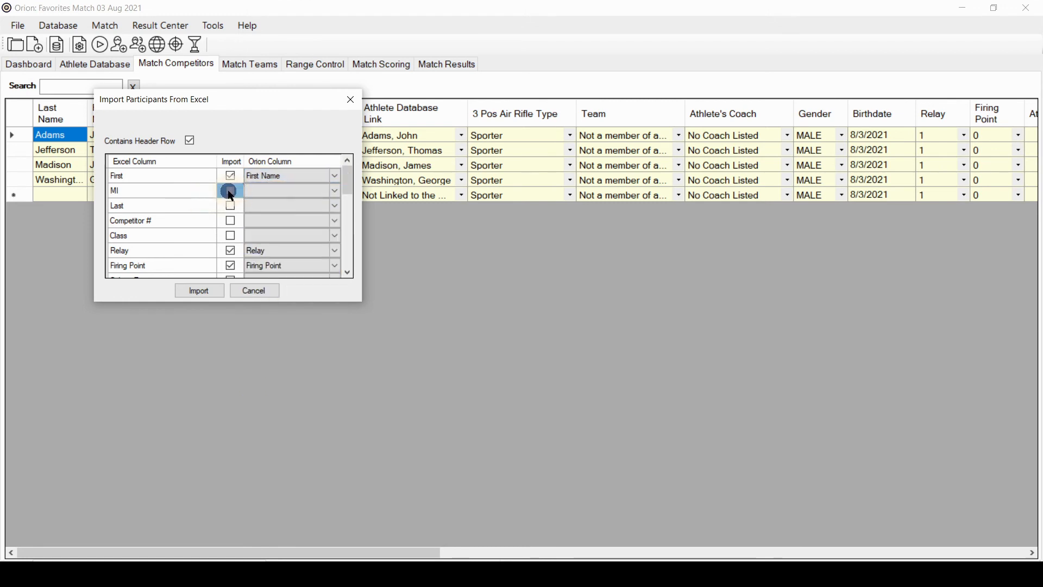
left_click(335, 193)
left_click(335, 191)
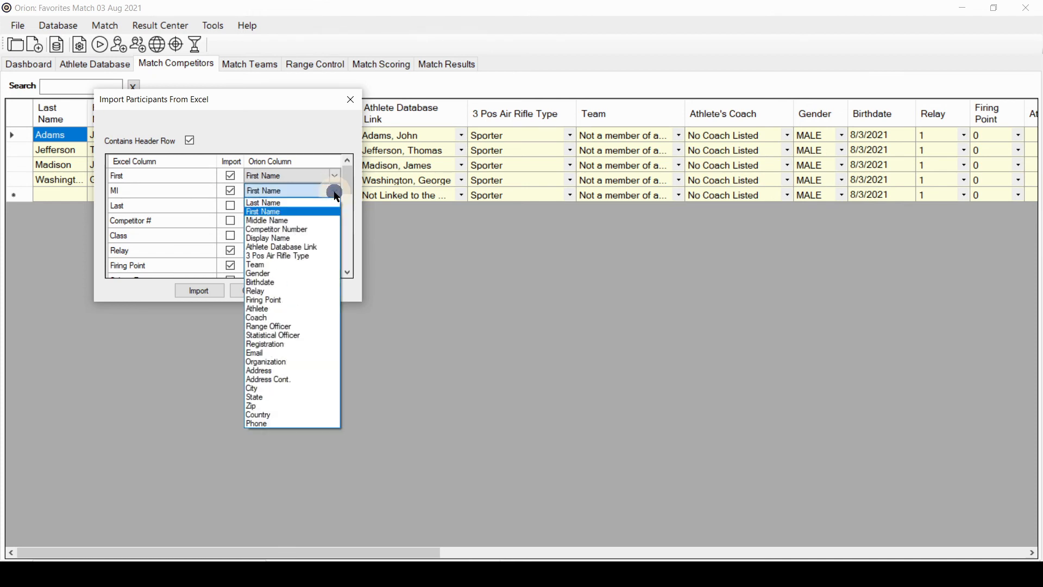
left_click(302, 221)
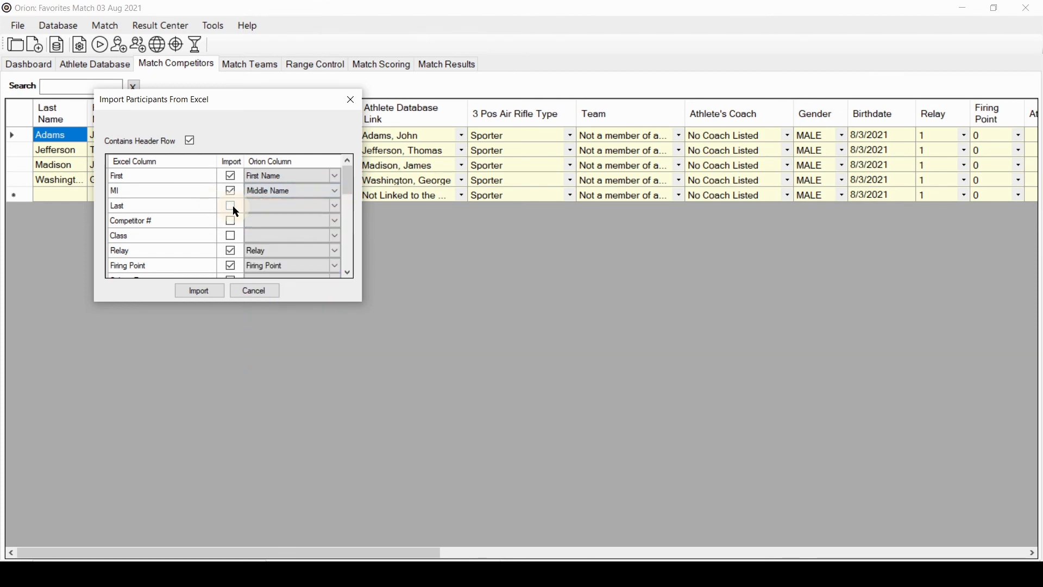
Include the Excel column Last in the import and map it to Last Name.
left_click(231, 205)
left_click(292, 207)
left_click(335, 206)
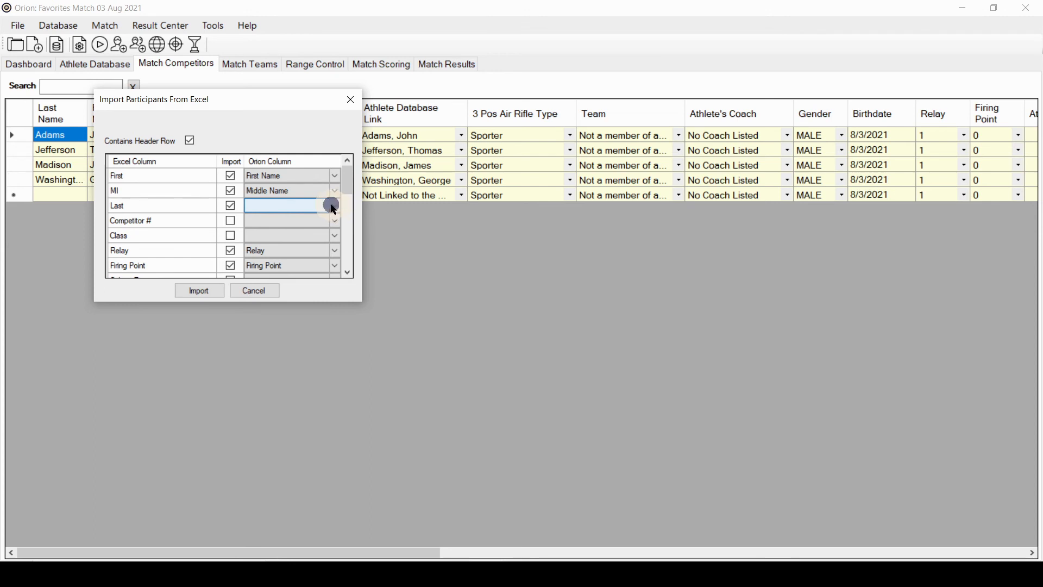
left_click(274, 217)
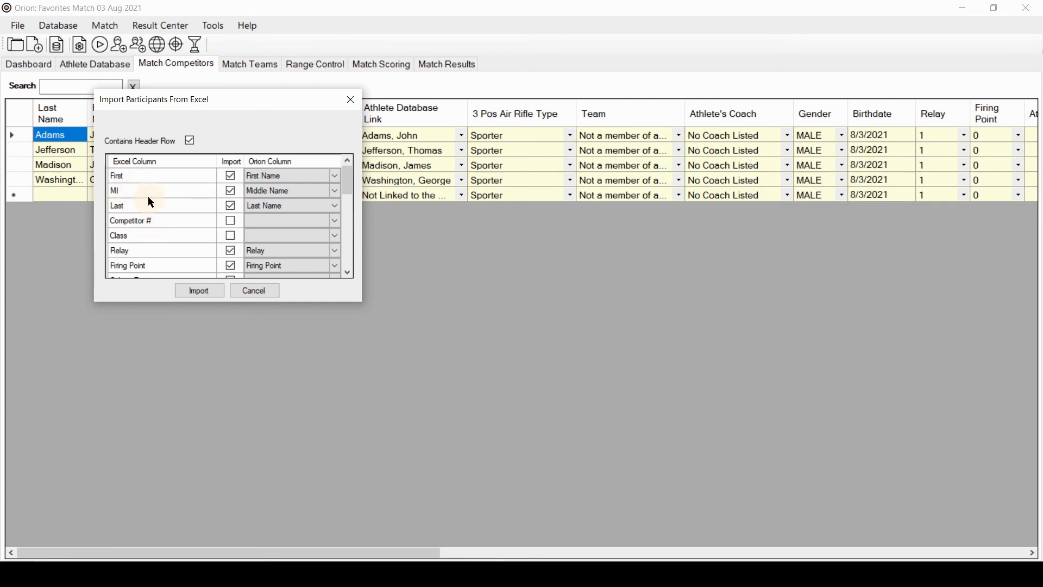
left_click(270, 192)
Include the Excel column Competitor # in the import and map it to Competitor Number.
left_click(231, 220)
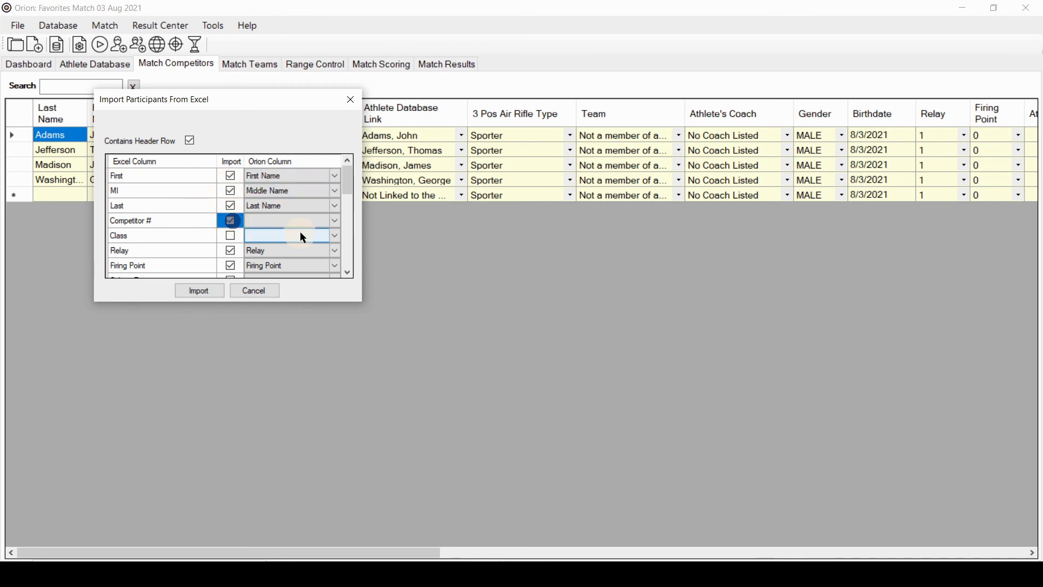
left_click(338, 221)
left_click(333, 220)
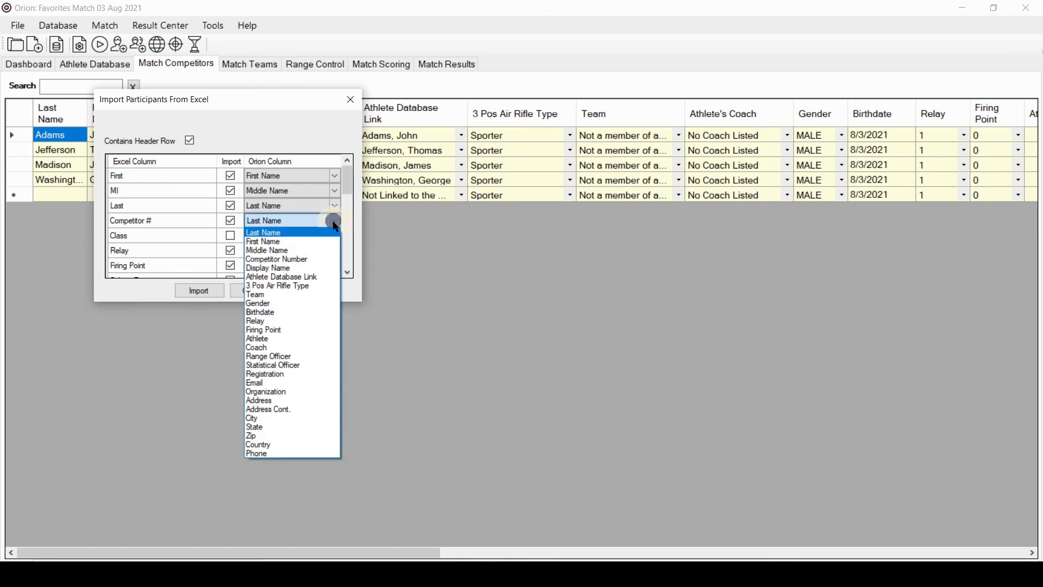
left_click(308, 260)
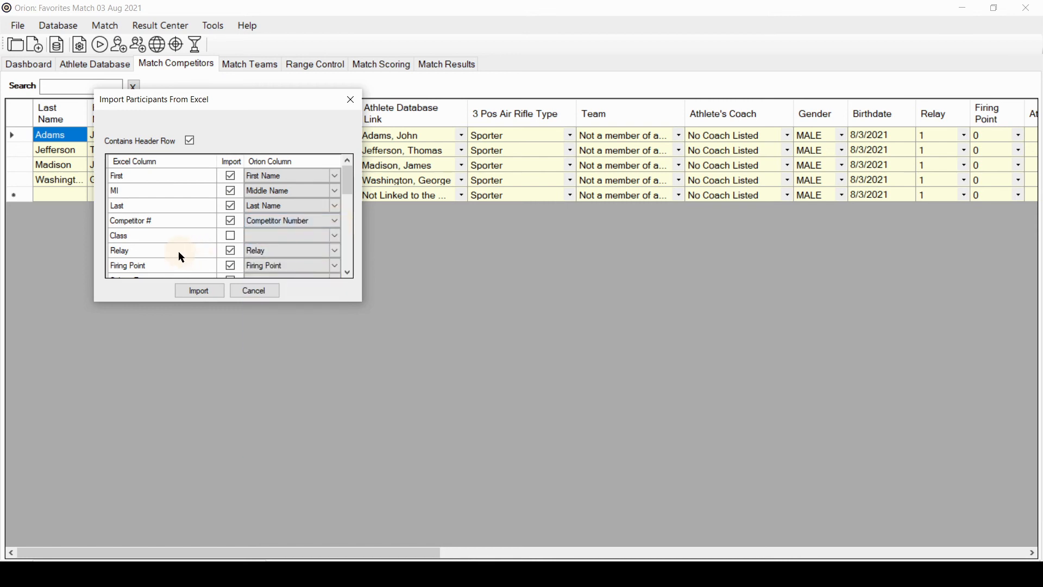
Include the Excel column Class in the import and map it to 3 Pos Air Rifle Type.
left_click(231, 236)
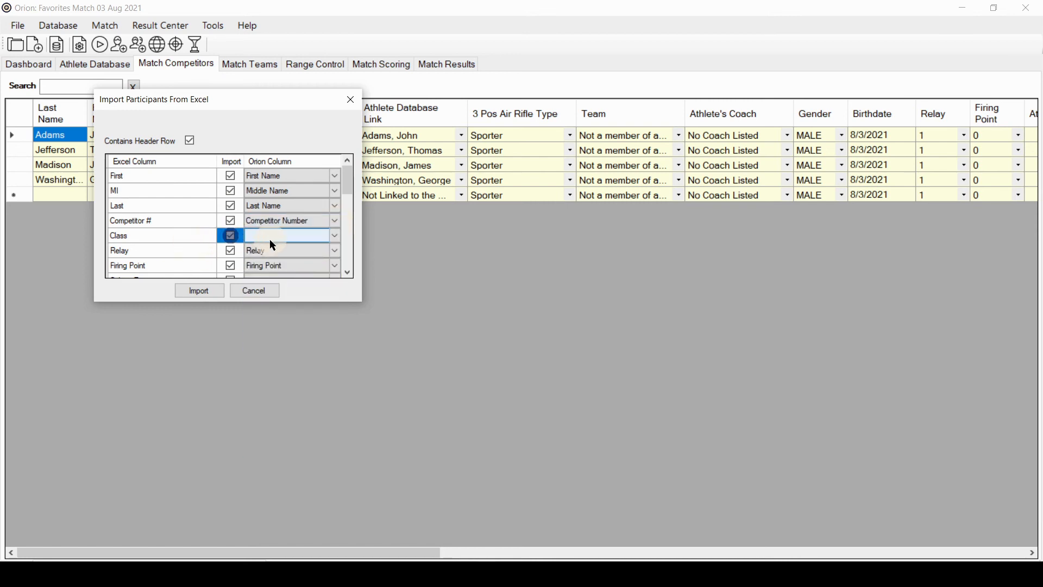
left_click(336, 238)
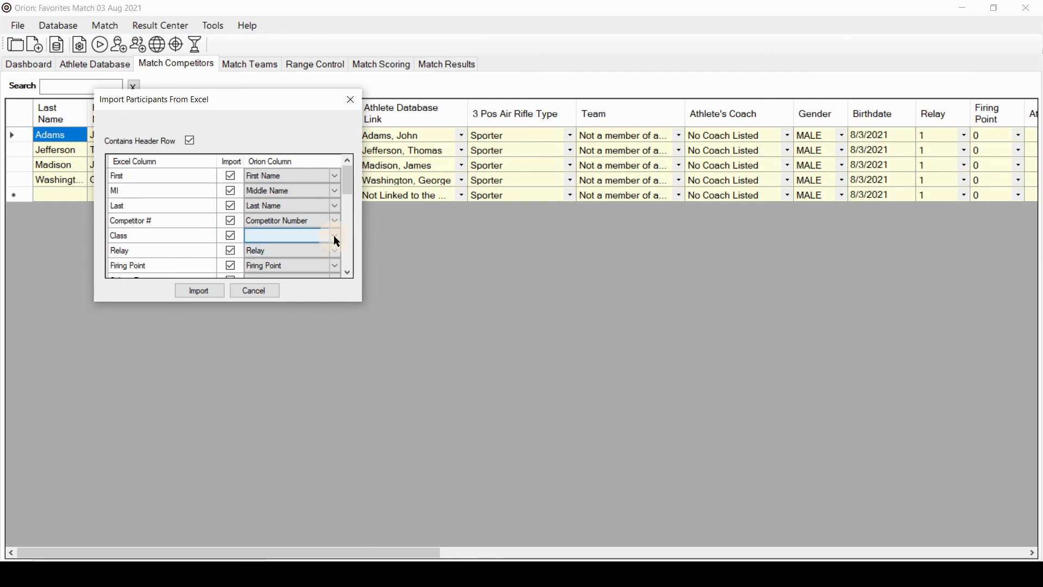
left_click(335, 236)
left_click(303, 300)
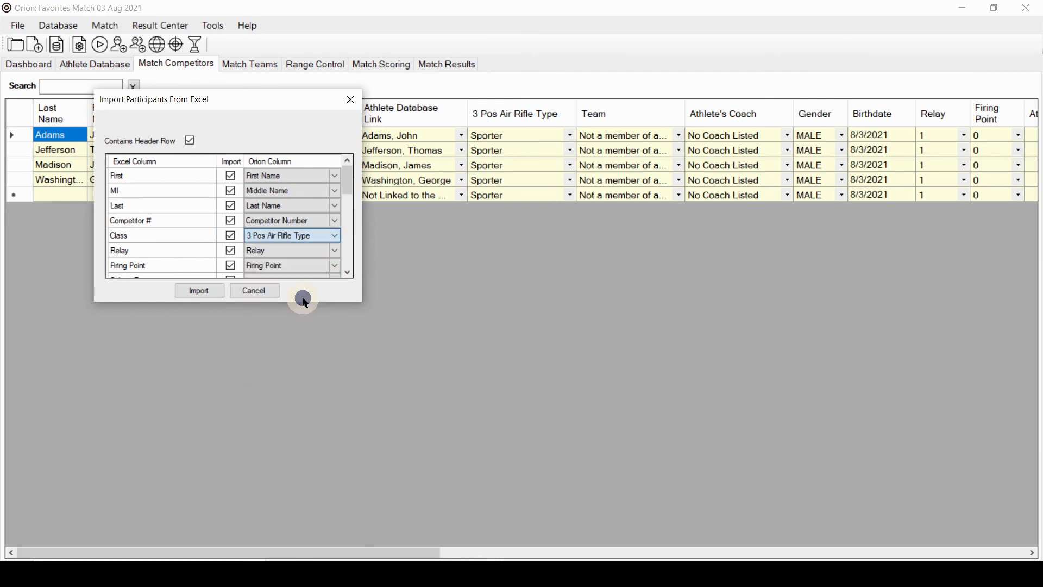
left_click(319, 268)
left_click(75, 249)
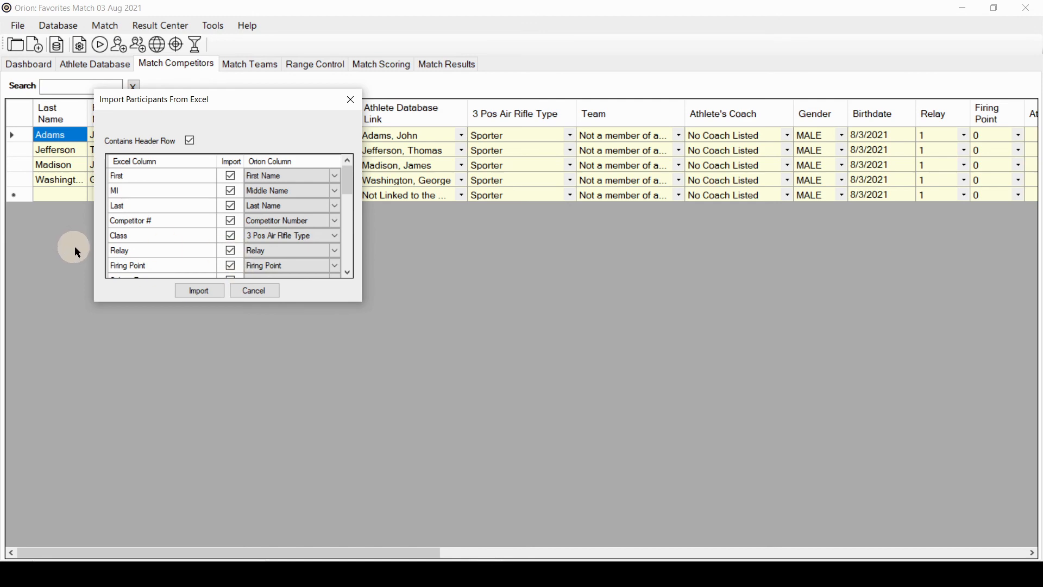
Check the remaining Excel column mappings and import the participants into the match.
left_click(349, 272)
left_click(349, 271)
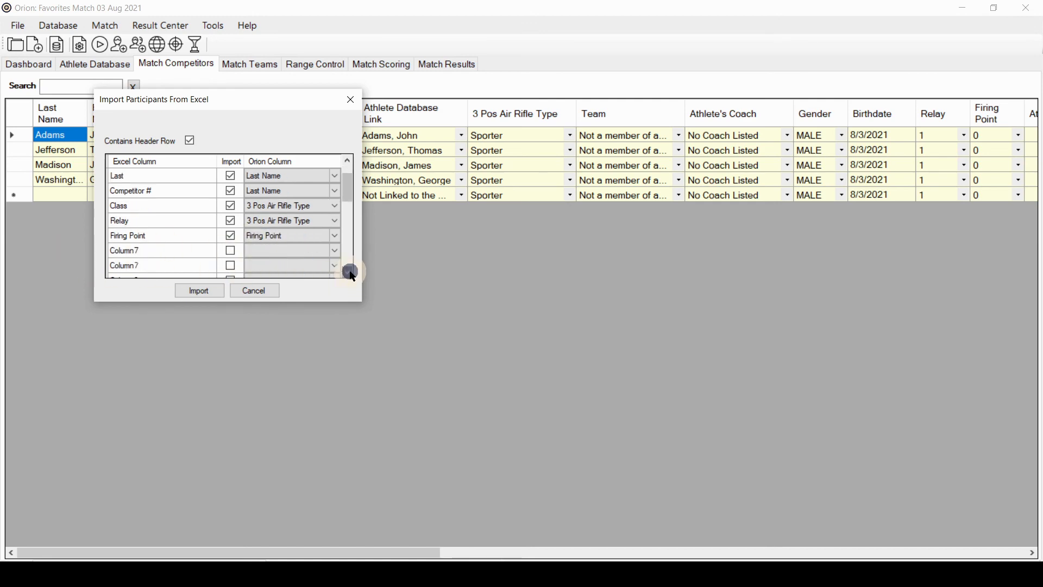
left_click(348, 272)
left_click(350, 272)
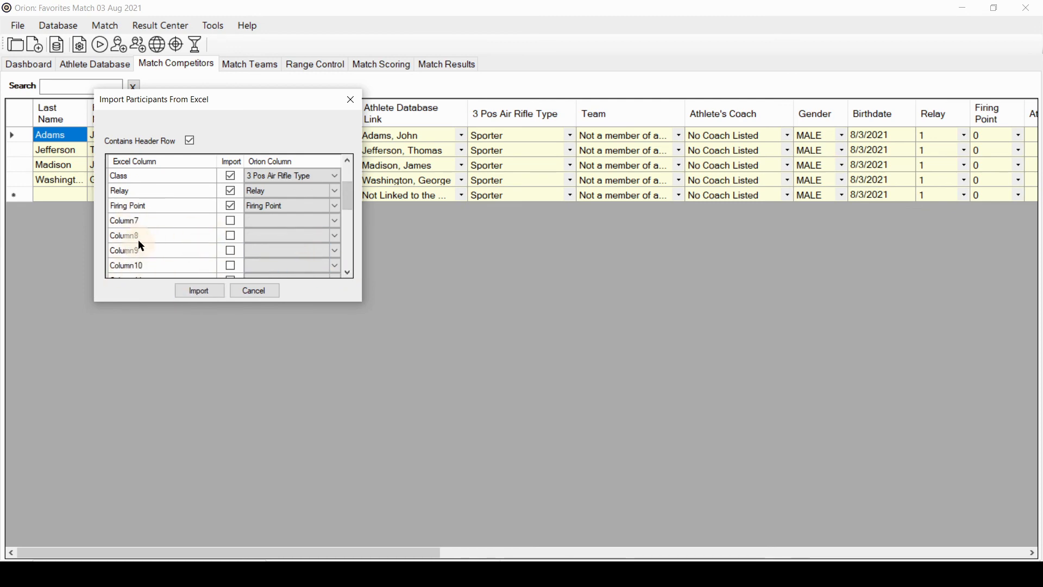
scroll(136, 238, "down", 2)
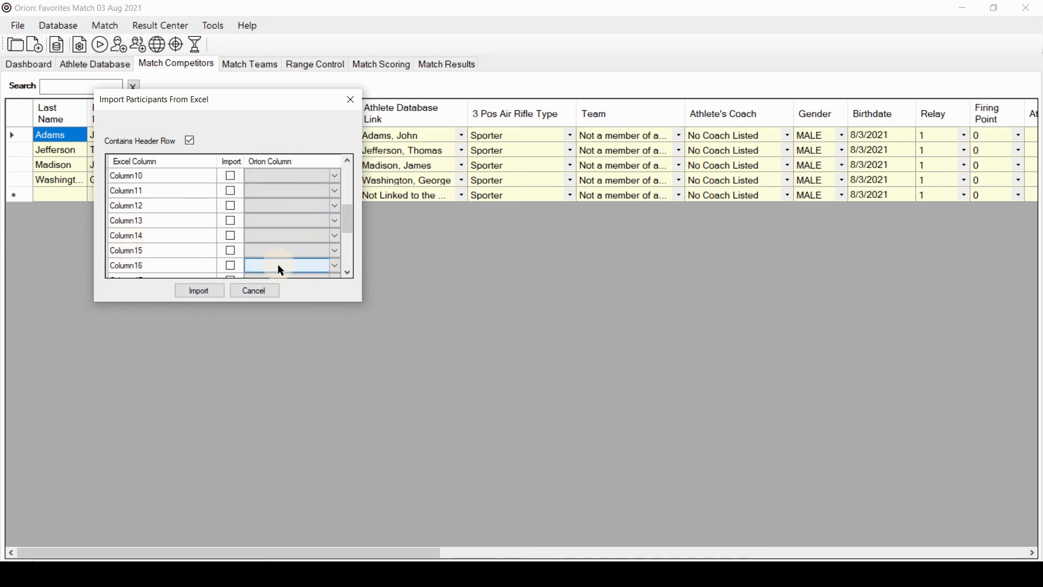
scroll(278, 264, "up", 4)
left_click(204, 292)
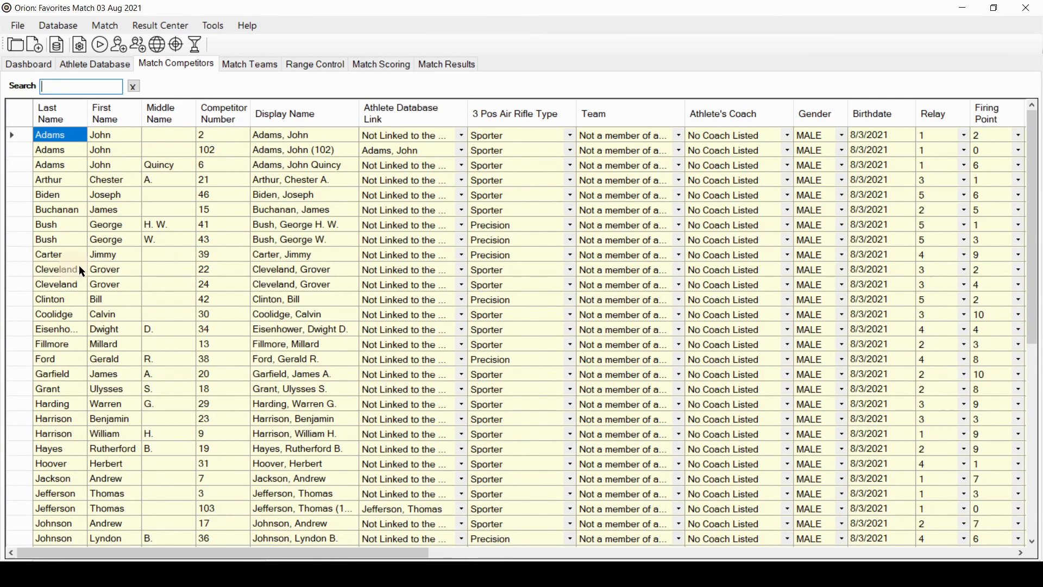
Review the full list of match competitors, including their relays and firing points, and open the match's team list.
scroll(116, 292, "down", 7)
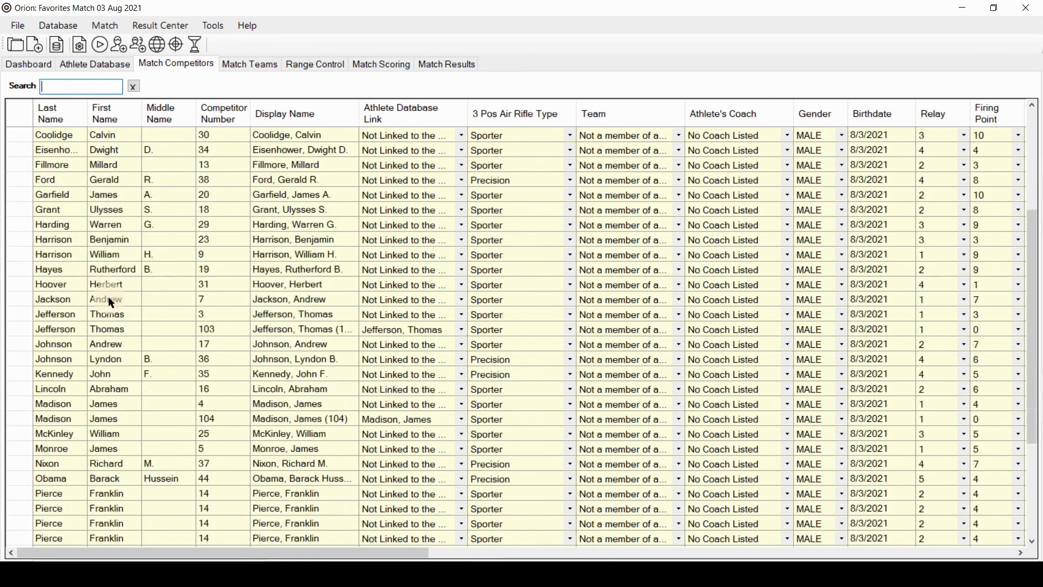
scroll(108, 303, "down", 1)
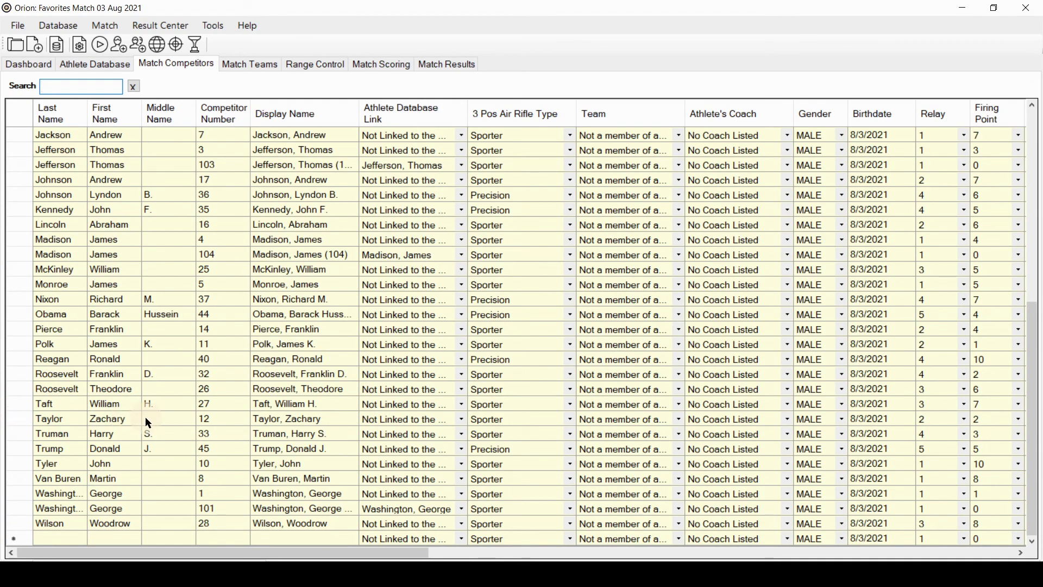
scroll(147, 421, "up", 5)
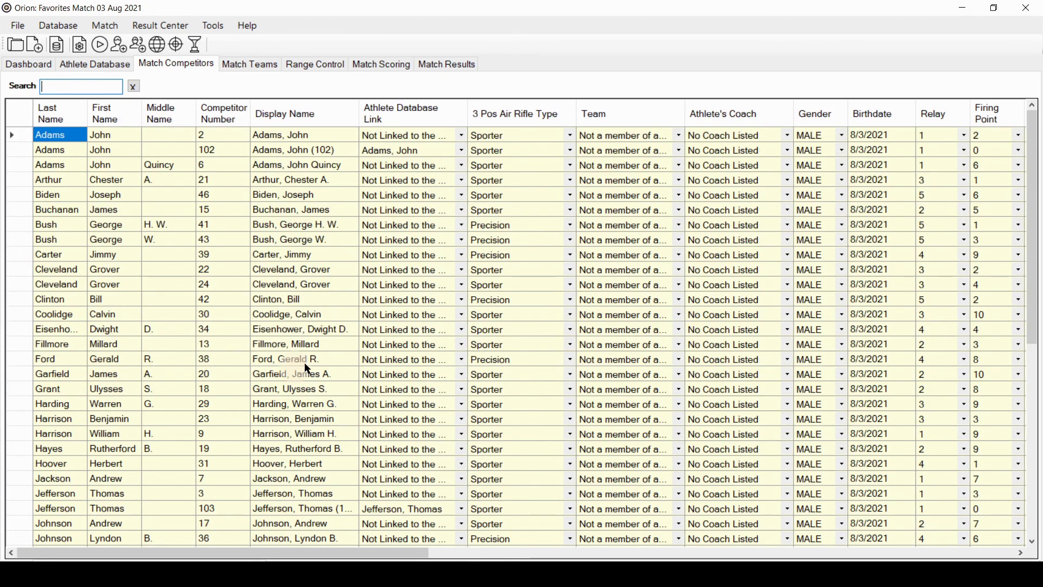
left_click(271, 67)
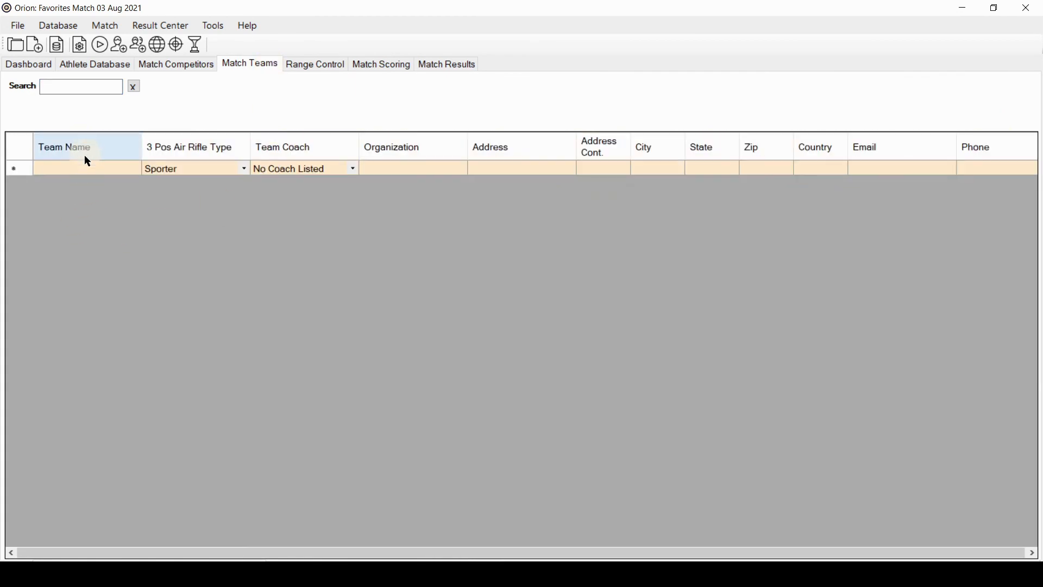